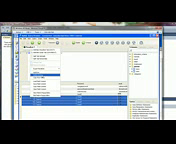
Step: Delete the selected test user rows from the users table in MySQL Workbench
left_click(45, 80)
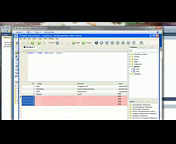